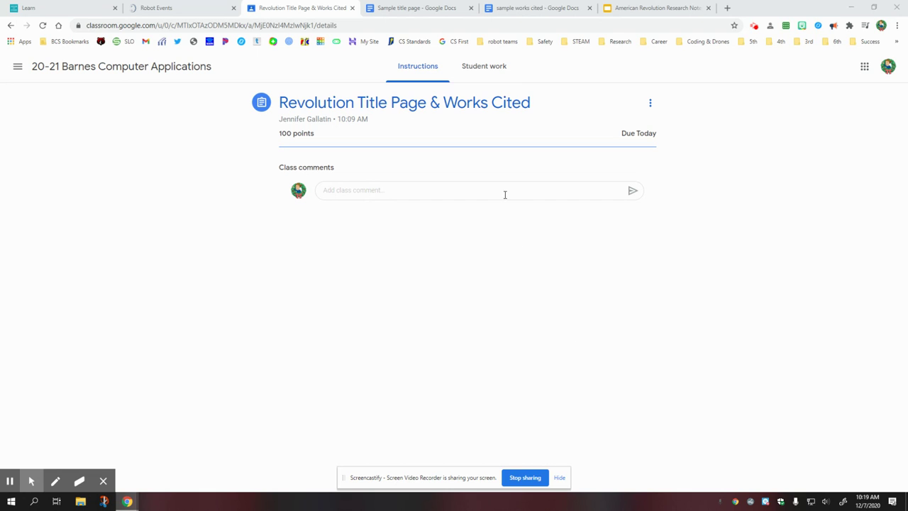
Switch to the "Sample title page" document and center-align its first line.
left_click(419, 9)
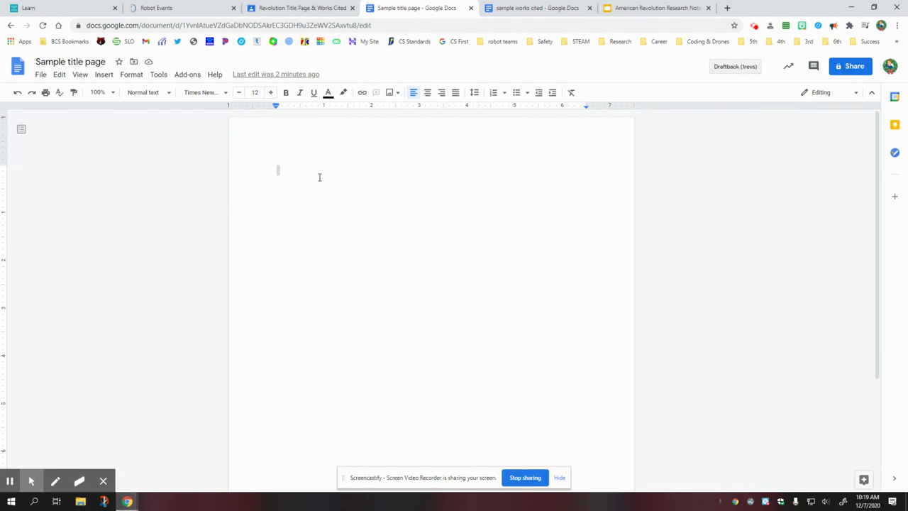
left_click(559, 477)
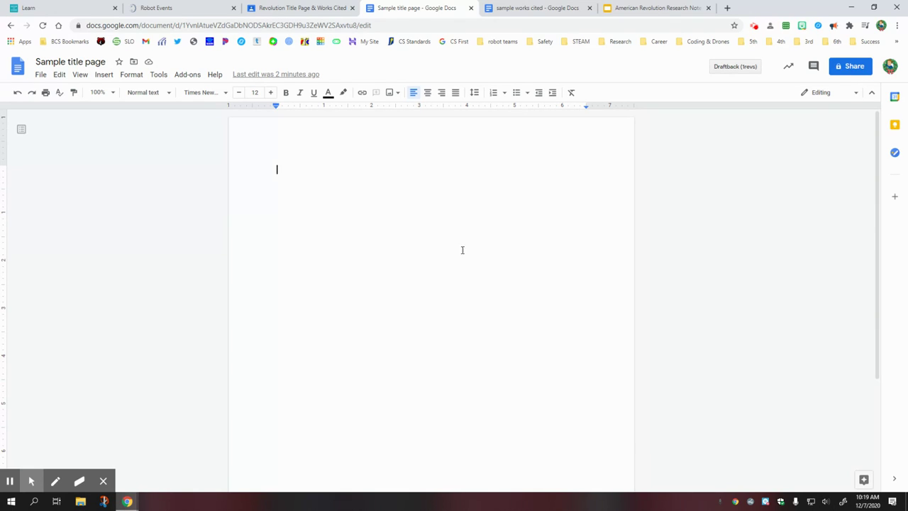
left_click(257, 92)
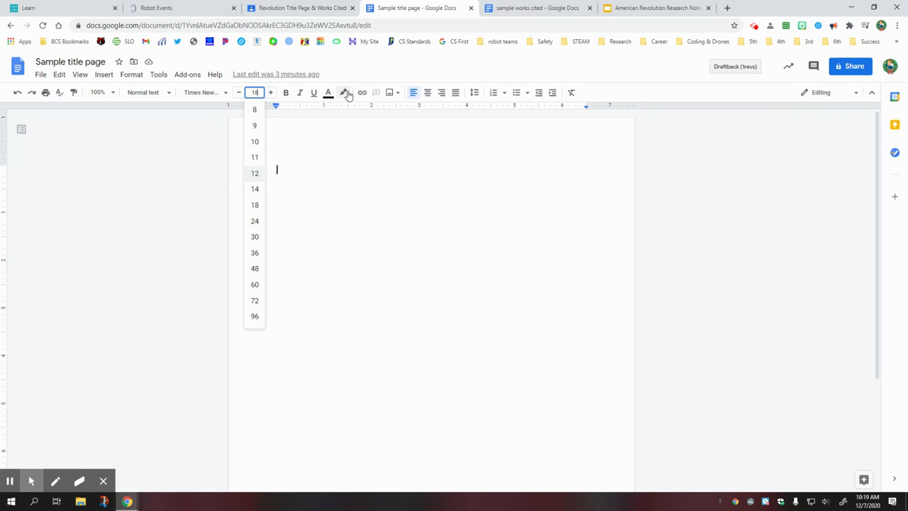
left_click(427, 94)
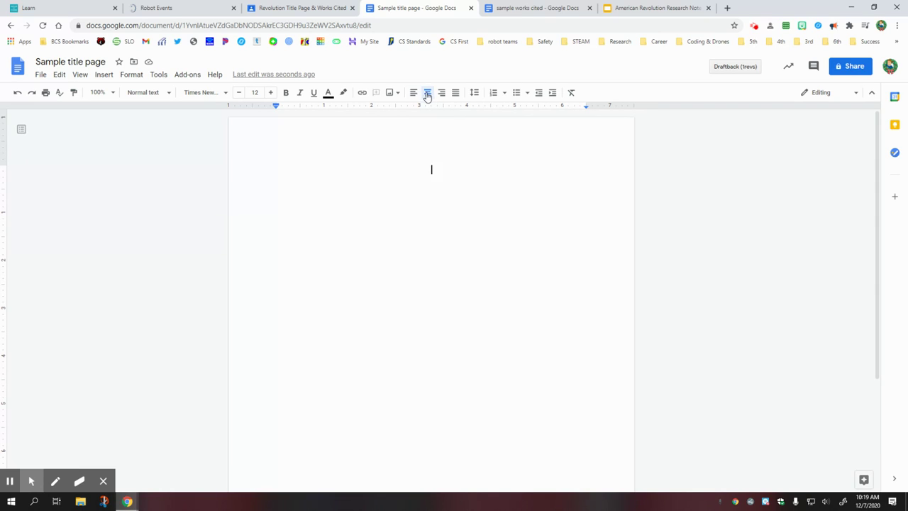
key("ctrl+plus")
key("ctrl+plus")
key("ctrl+plus")
key("ctrl+plus")
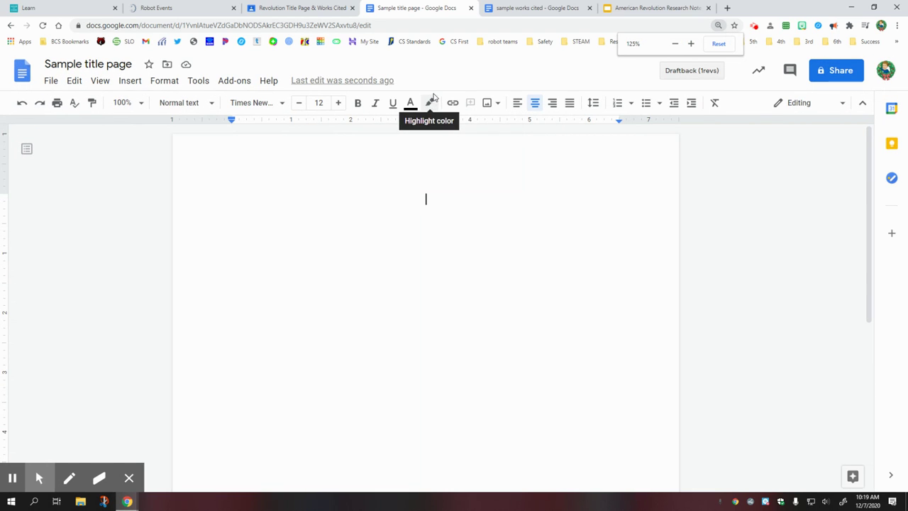
left_click(724, 123)
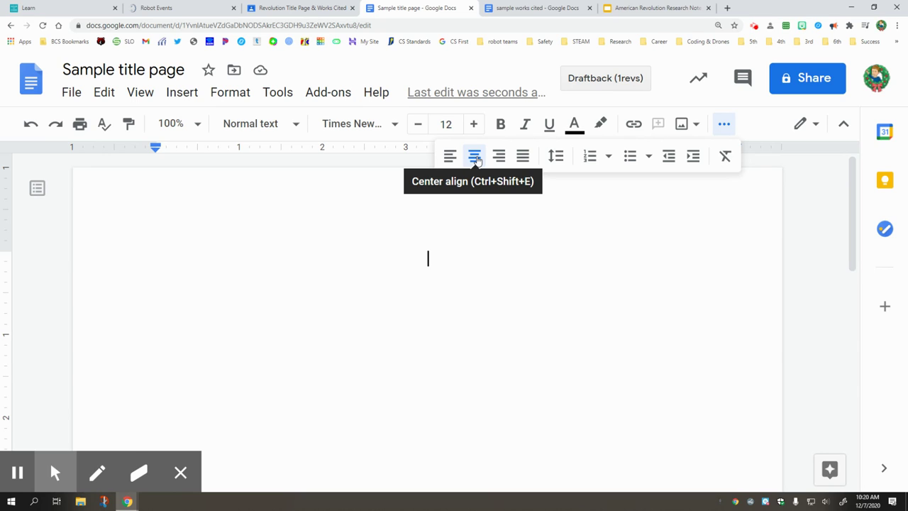
Set the first line's font size to 18 with center alignment and place the cursor there.
left_click(474, 156)
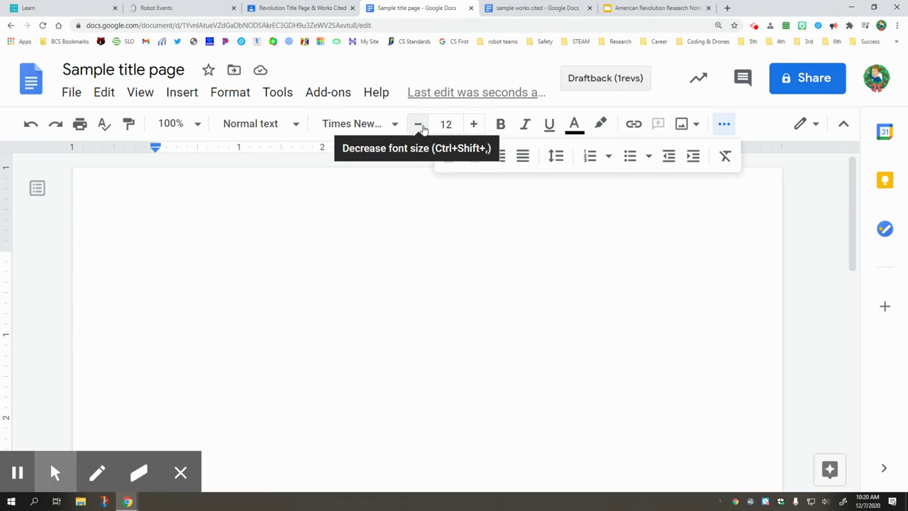
left_click(474, 124)
left_click(474, 124)
left_click(474, 124)
left_click(474, 124)
left_click(474, 124)
left_click(474, 124)
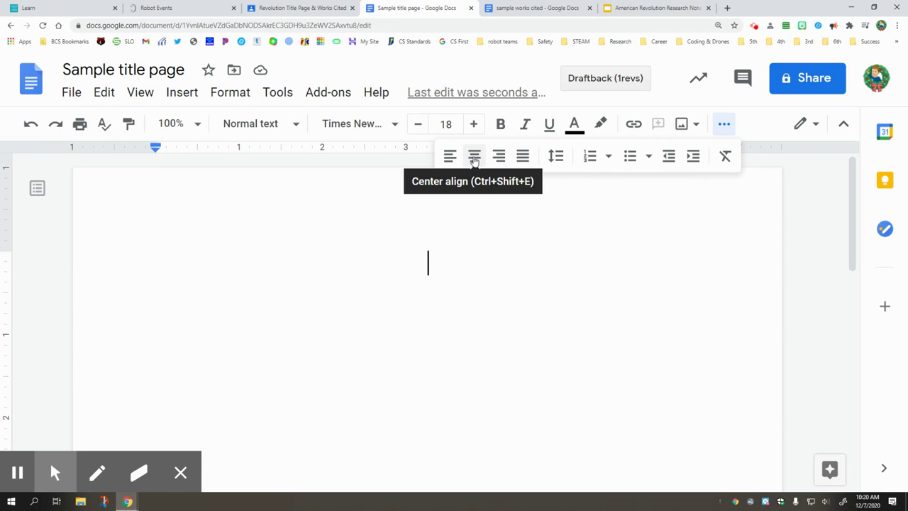
left_click(475, 159)
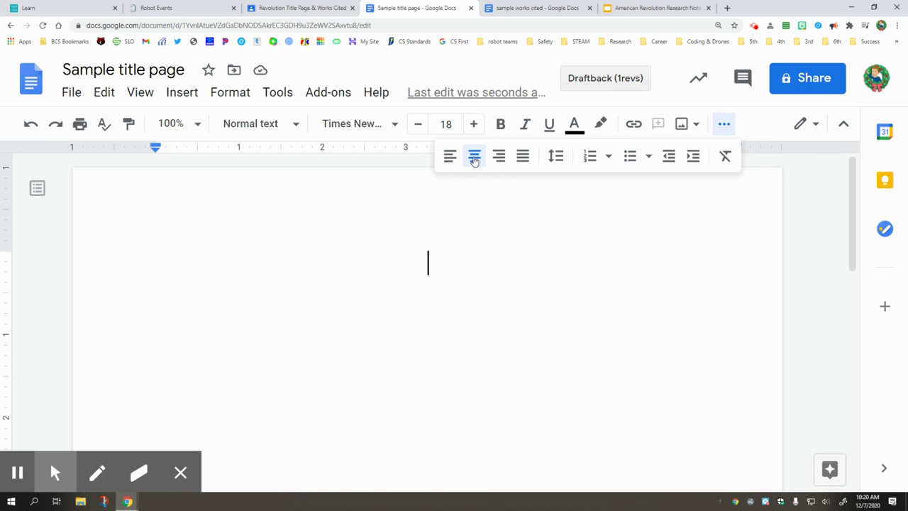
key("ctrl+minus")
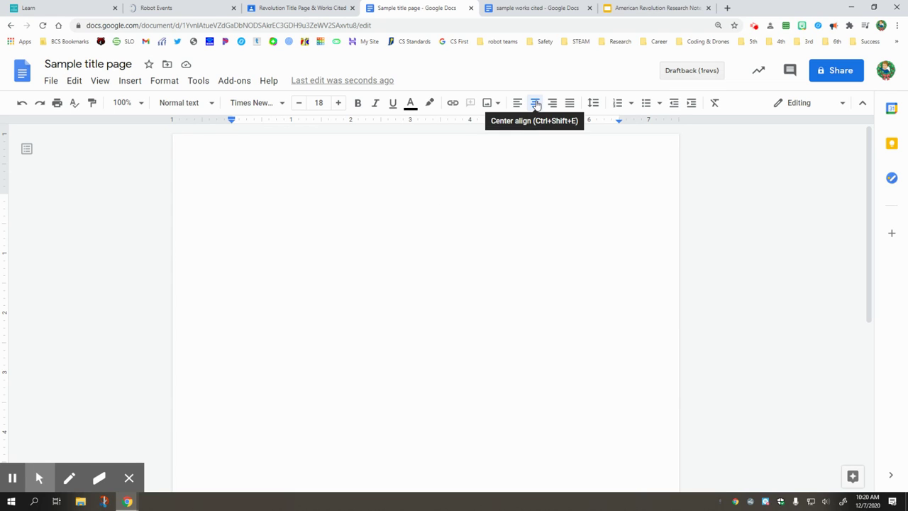
left_click(426, 202)
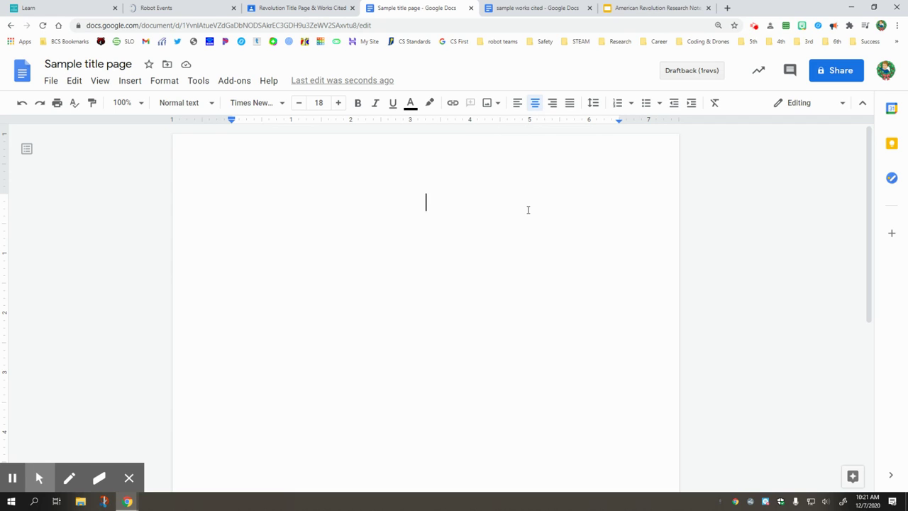
Move down ten lines on the page and enter the centered placeholder title "First Last".
key("Return")
key("Return")
key("Return")
key("Return")
key("Return")
key("Return")
type("First Name")
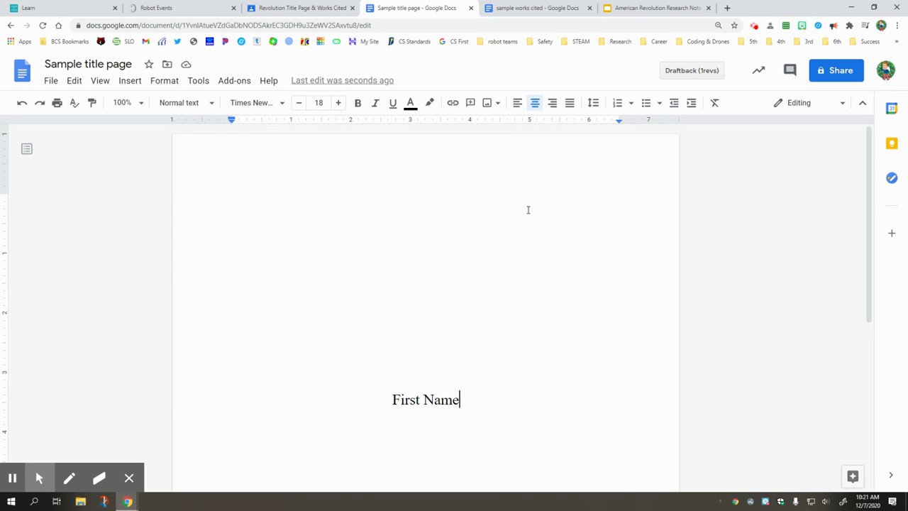
key("BackSpace")
key("BackSpace")
key("BackSpace")
key("BackSpace")
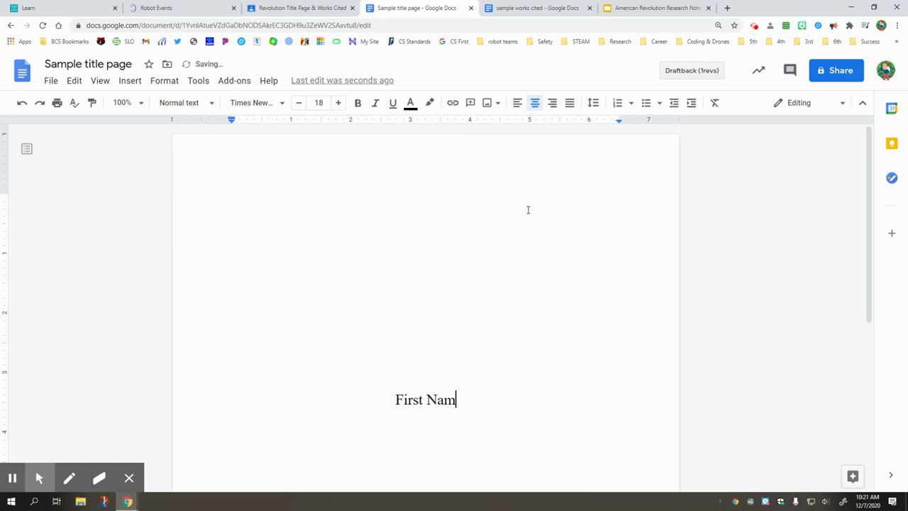
type("Last")
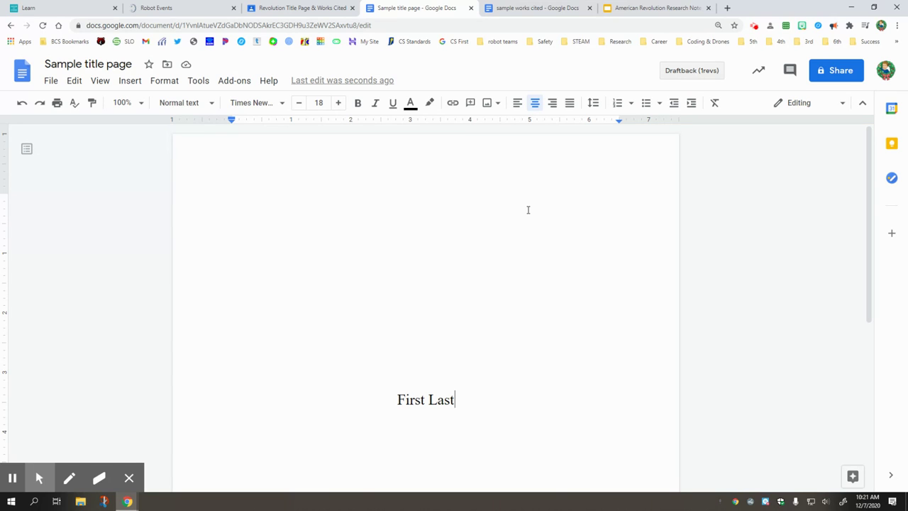
Leave space below "First Last" and enter the placeholder "Your Name" ten lines further down.
key("Return")
key("Return")
key("Return")
key("Return")
key("Return")
key("Return")
key("Return")
key("Return")
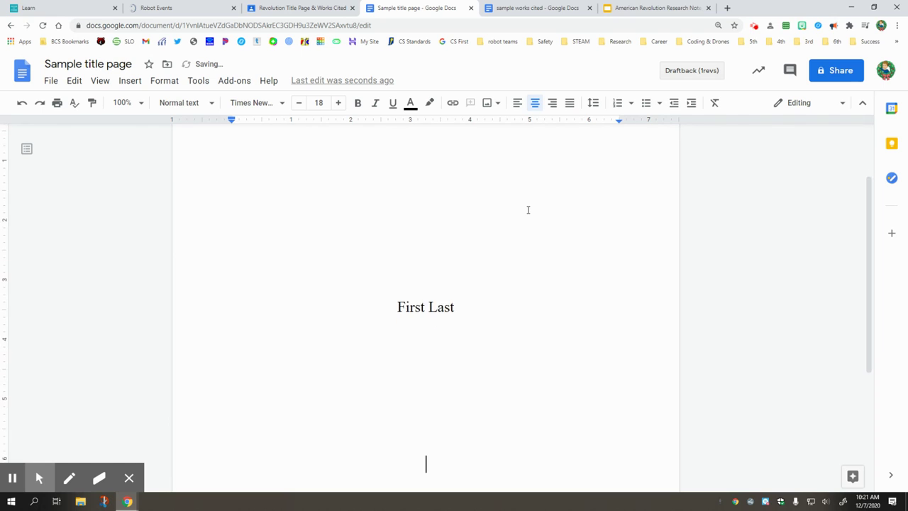
key("Return")
key("Return")
type("Your Name")
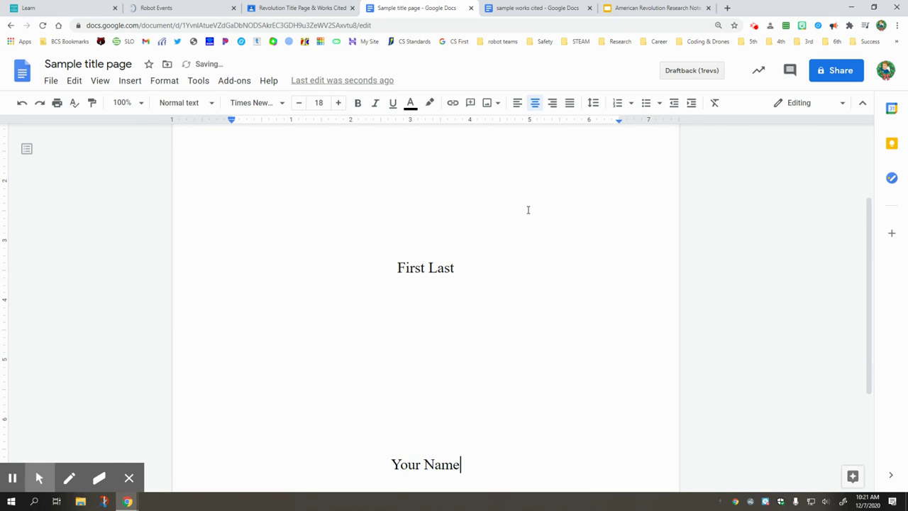
Add "Computer Class" and "December 7, 2020" on separate lines directly below "Your Name".
key("Return")
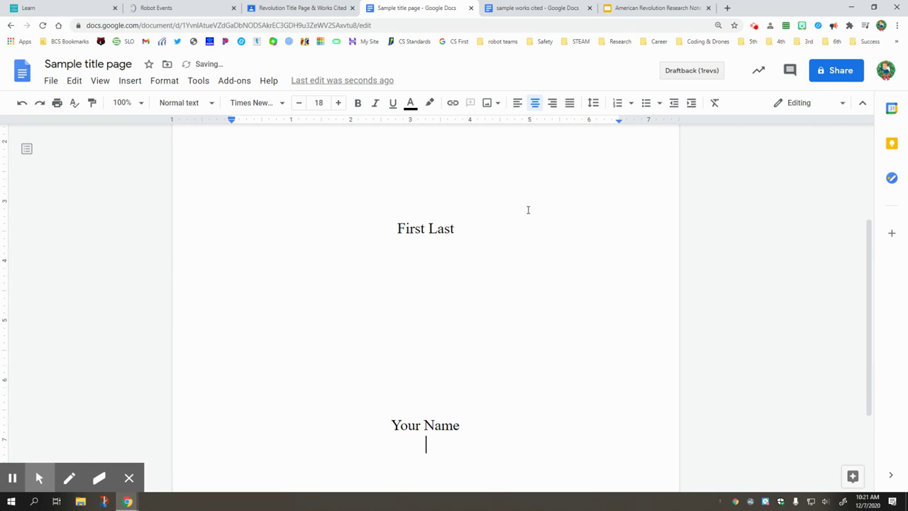
type("Comput")
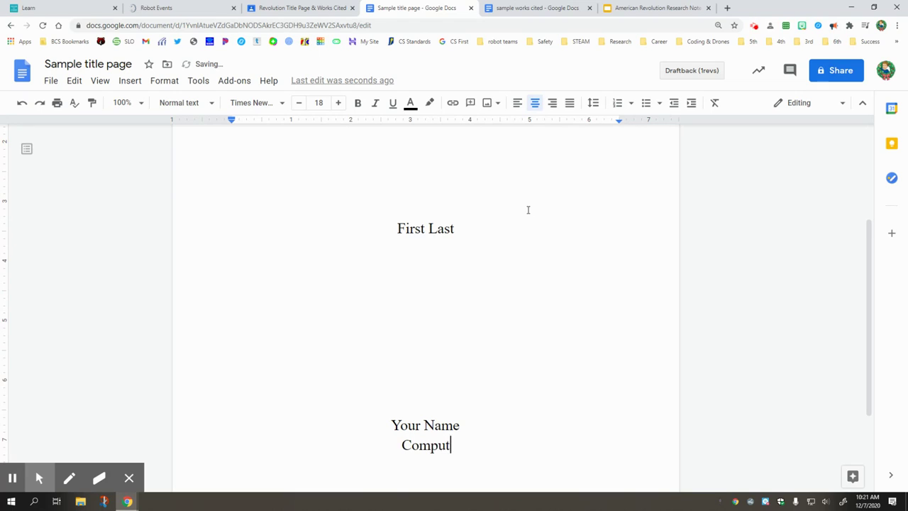
type("er Class")
key("Return")
type("December")
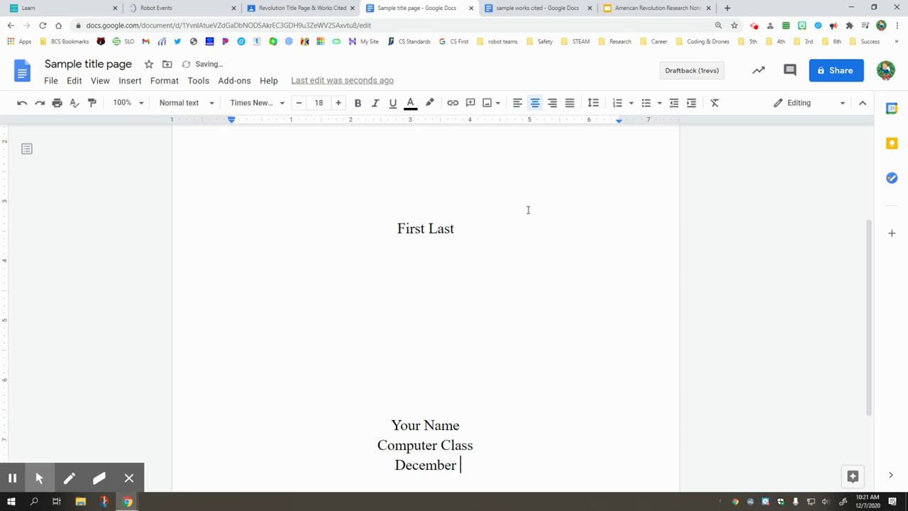
type(" 7, 2020")
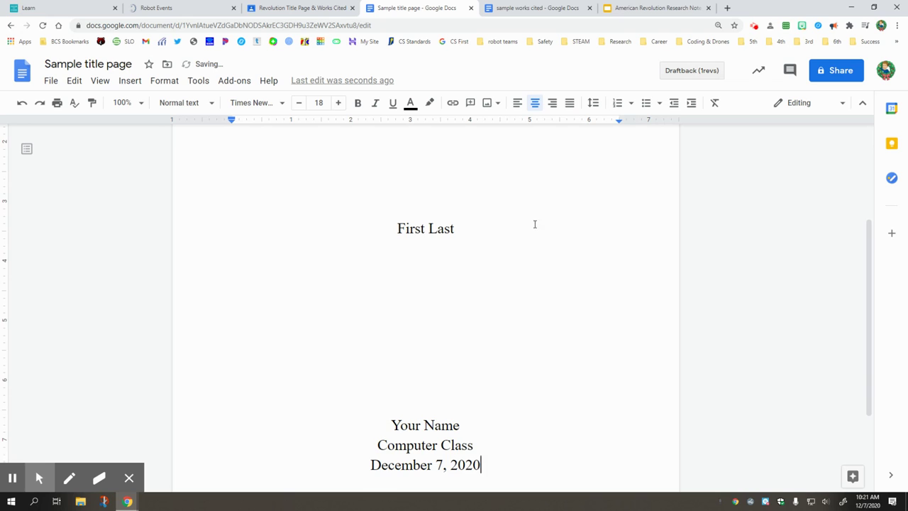
Review the layout and spacing of the title page text from the date block up to the title.
scroll(553, 252, "down", 1)
scroll(566, 266, "down", 1)
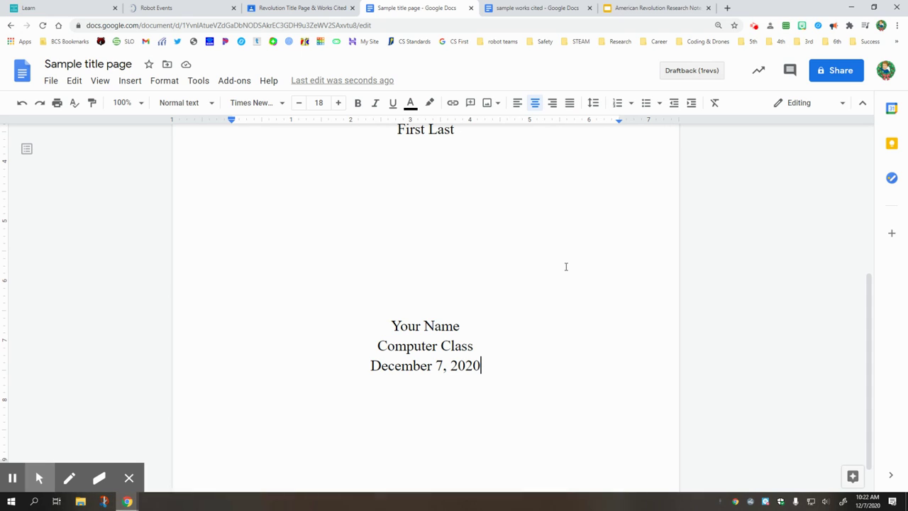
scroll(554, 269, "down", 1)
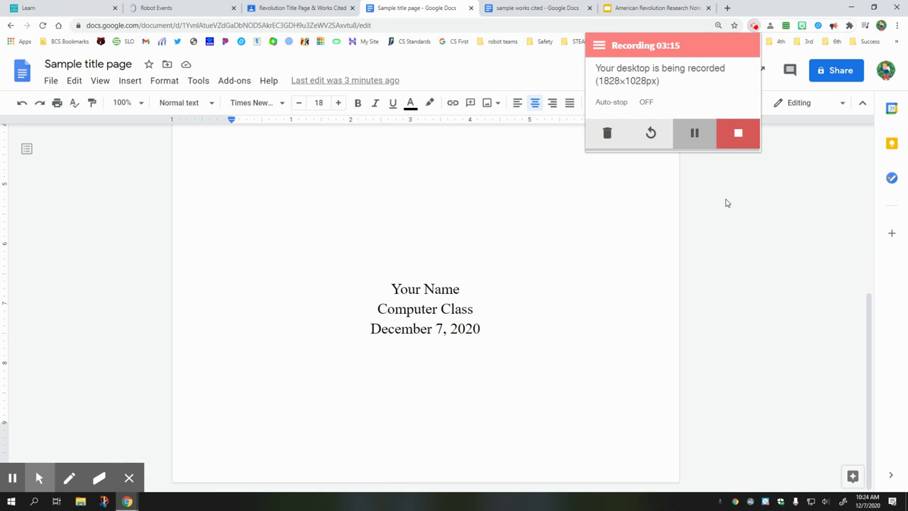
scroll(595, 301, "up", 2)
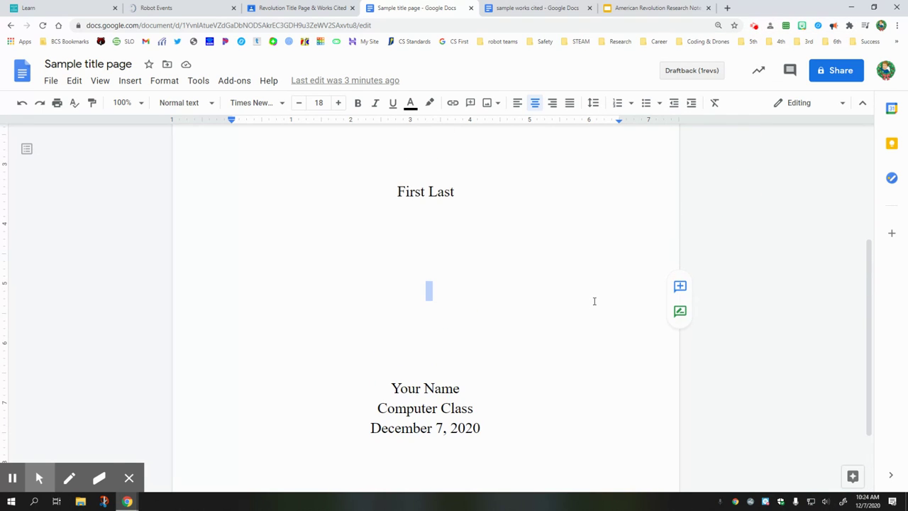
left_click(556, 295)
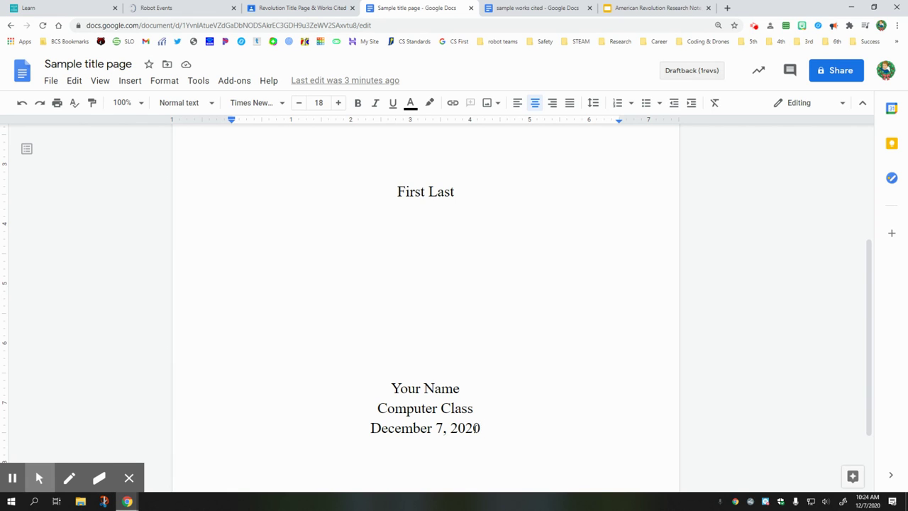
scroll(535, 379, "down", 2)
scroll(537, 380, "up", 2)
scroll(533, 364, "up", 3)
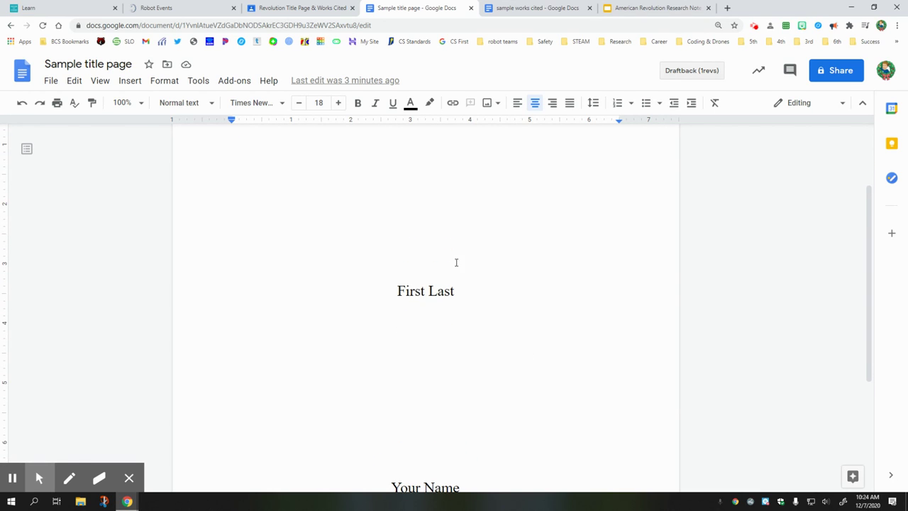
Close the title page document and return to the "Revolution Title Page & Works Cited" assignment in Google Classroom.
left_click(472, 8)
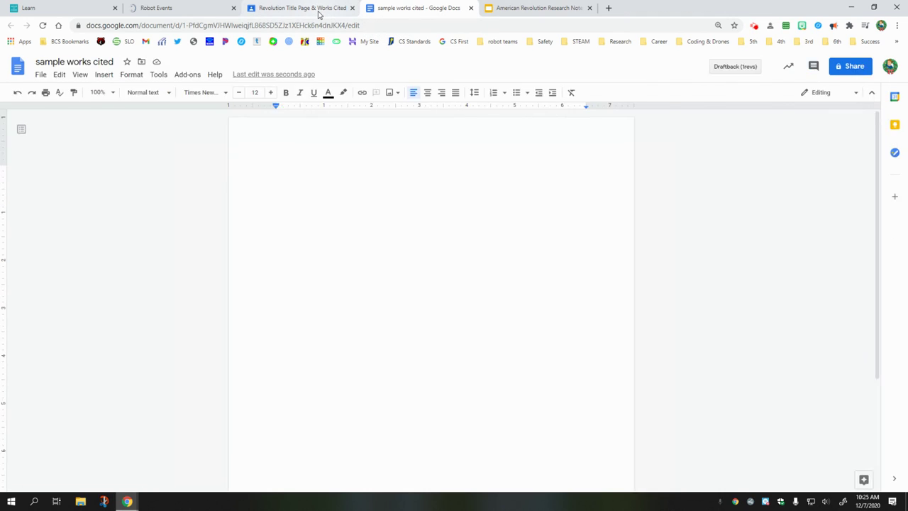
left_click(305, 9)
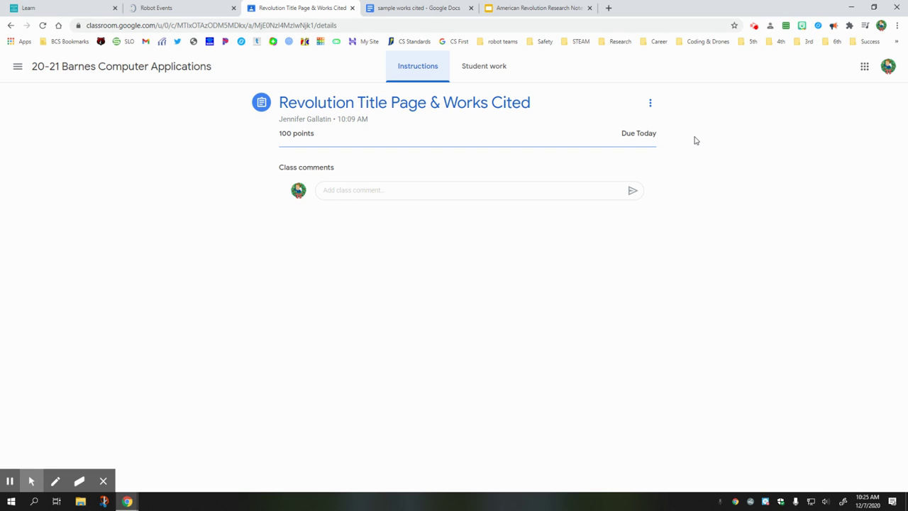
In the "sample works cited" document, open Manage Bibliography from the EasyBib Bibliography Creator add-on.
left_click(427, 12)
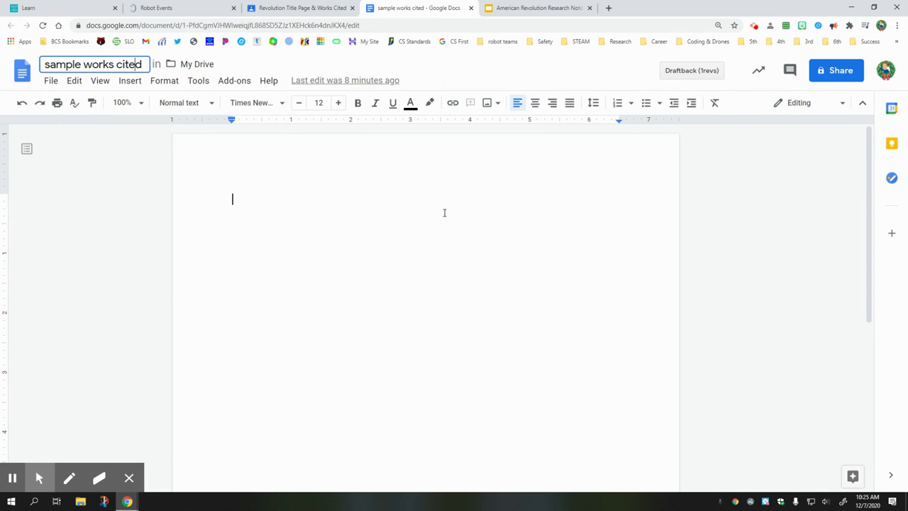
left_click(277, 203)
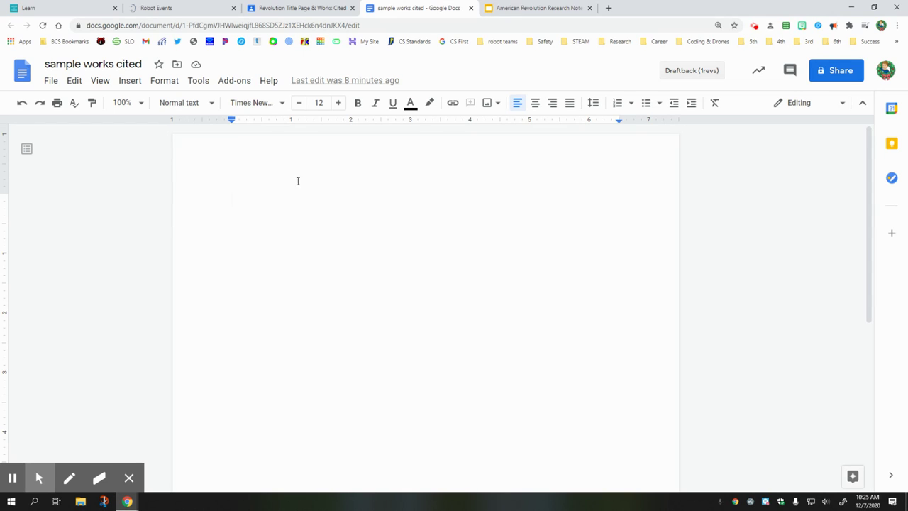
left_click(232, 82)
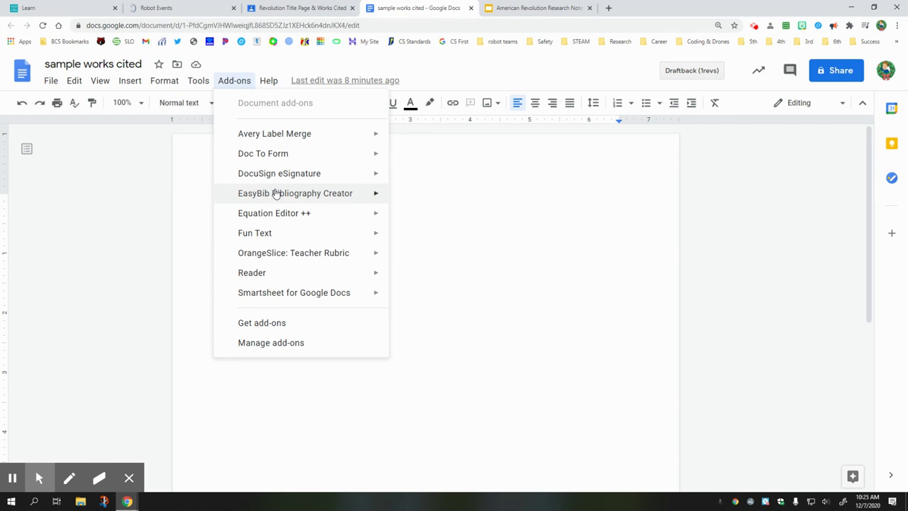
mouse_move(277, 193)
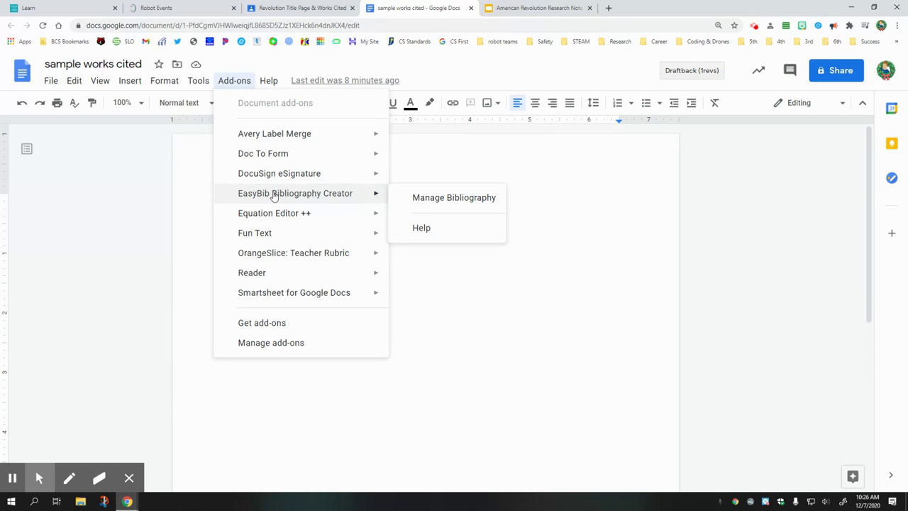
left_click(436, 200)
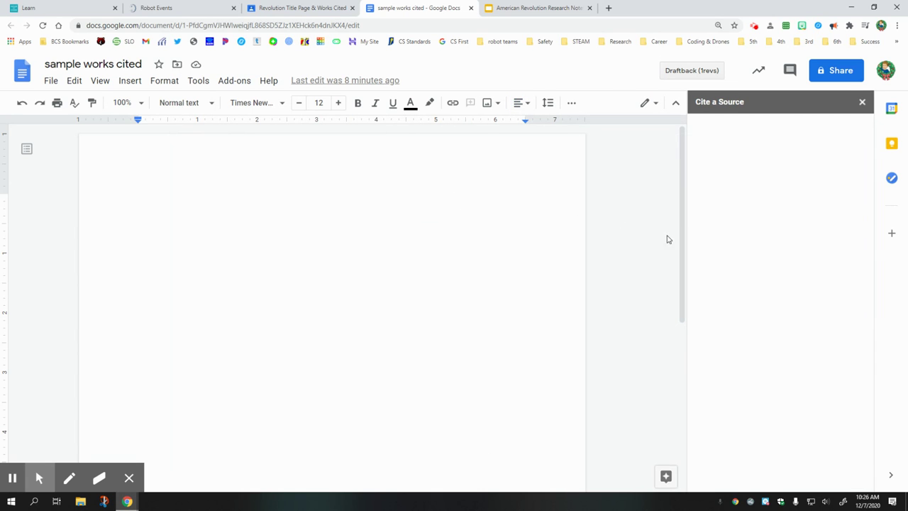
left_click(230, 82)
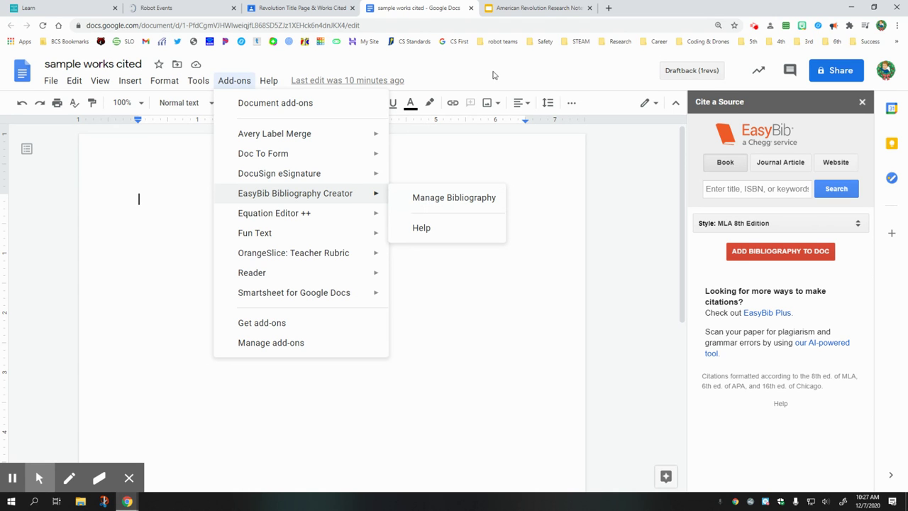
Switch to the "American Revolution Research Notes" presentation in Google Slides and show its title slide.
left_click(500, 8)
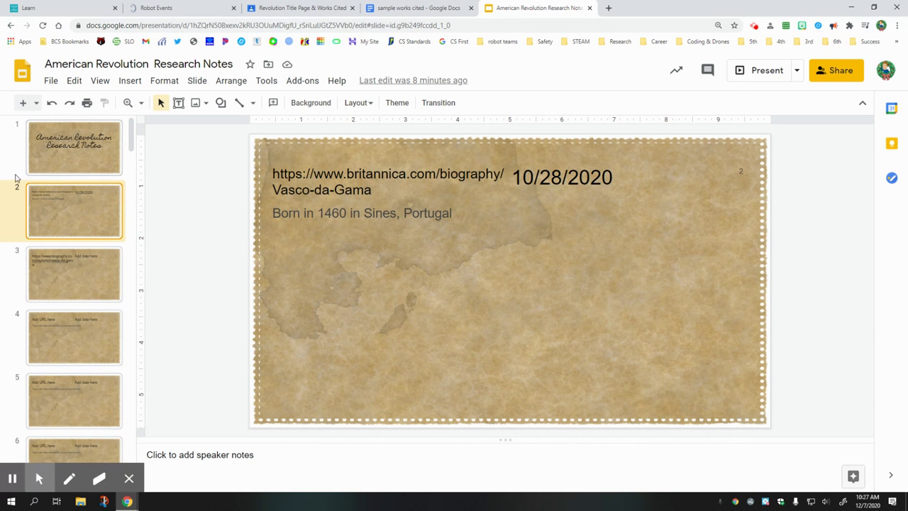
left_click(58, 151)
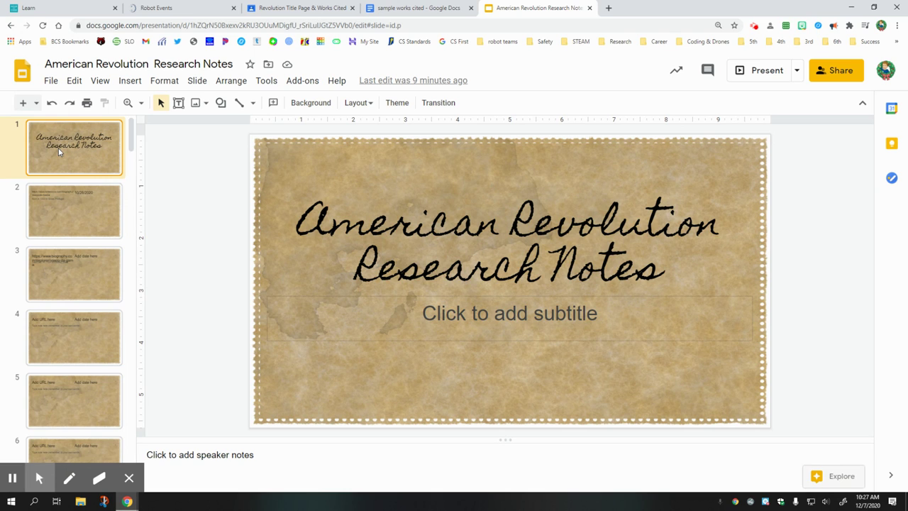